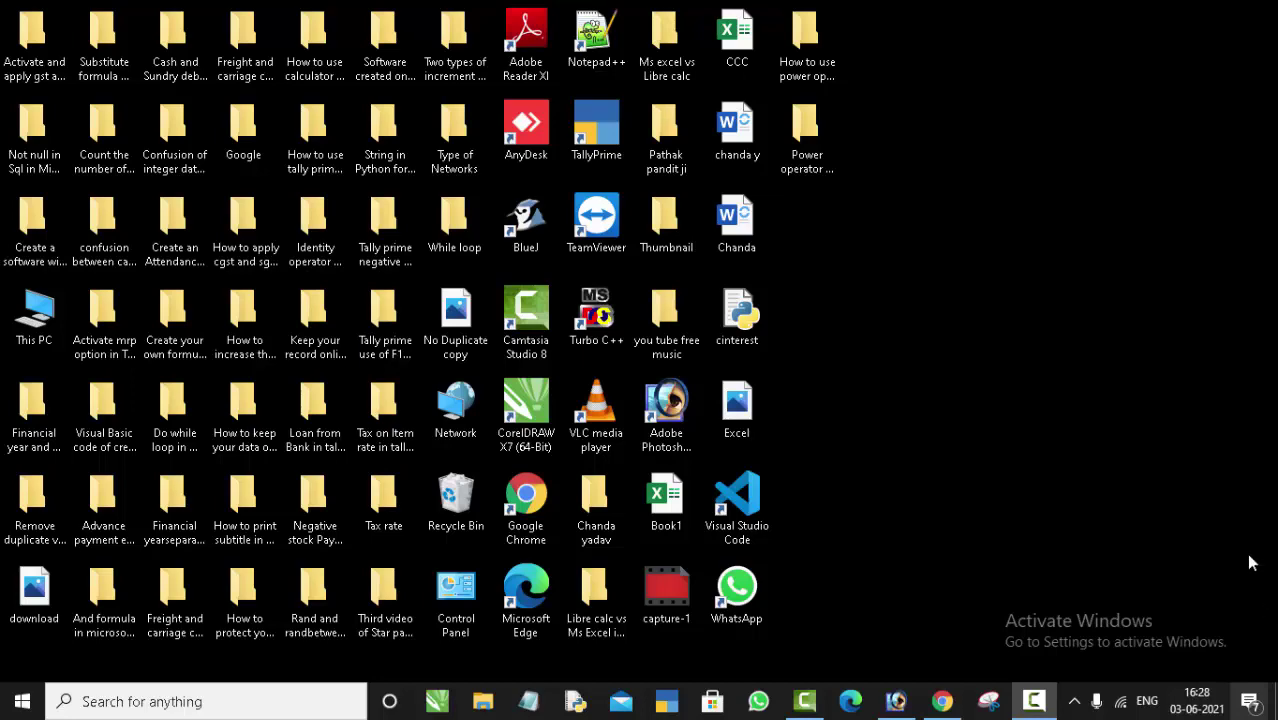
Step: Refresh the desktop several times, then launch Chrome from the taskbar to its New Tab page
right_click(906, 97)
click(950, 151)
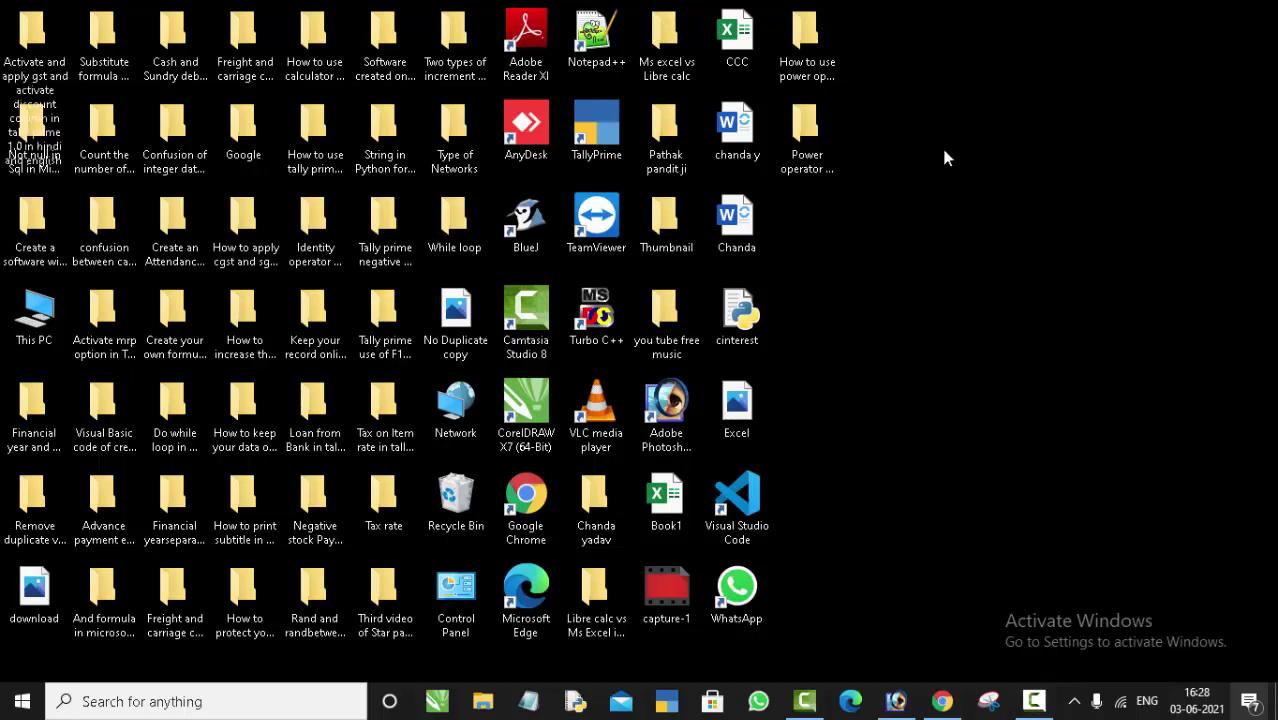
right_click(906, 98)
click(952, 152)
right_click(945, 159)
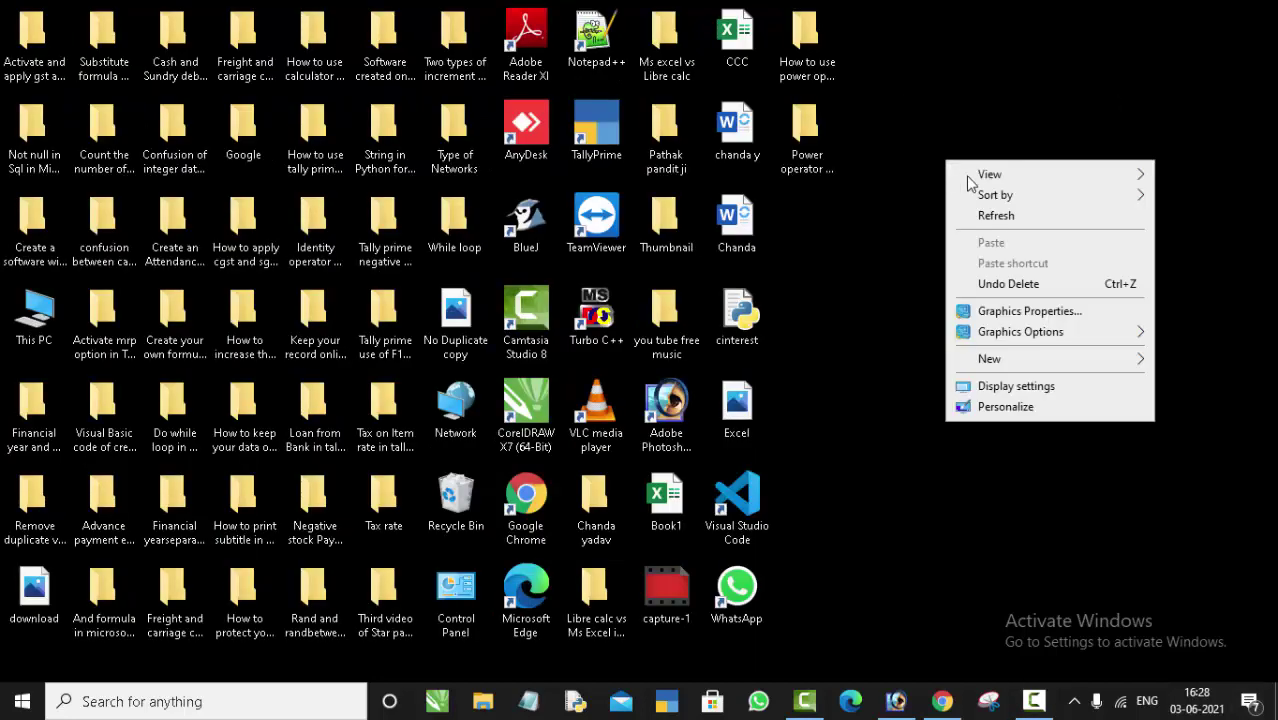
click(984, 213)
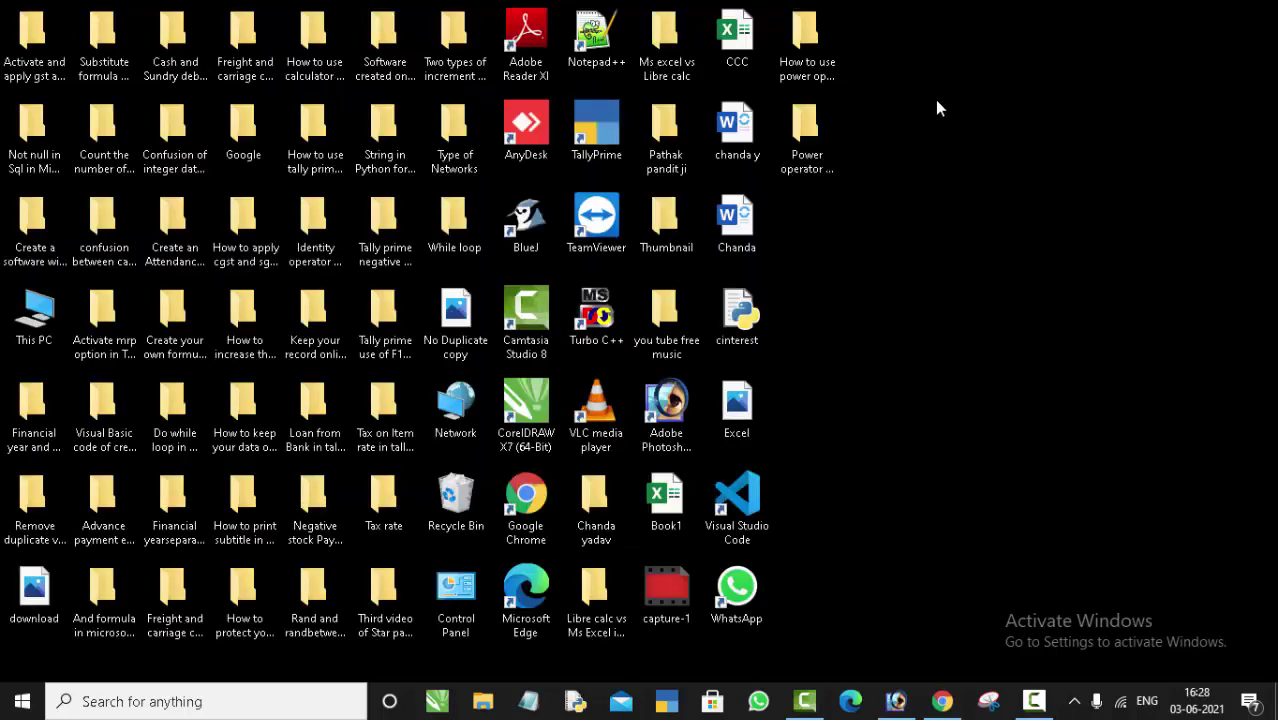
right_click(935, 99)
click(942, 81)
right_click(942, 81)
click(975, 136)
right_click(919, 55)
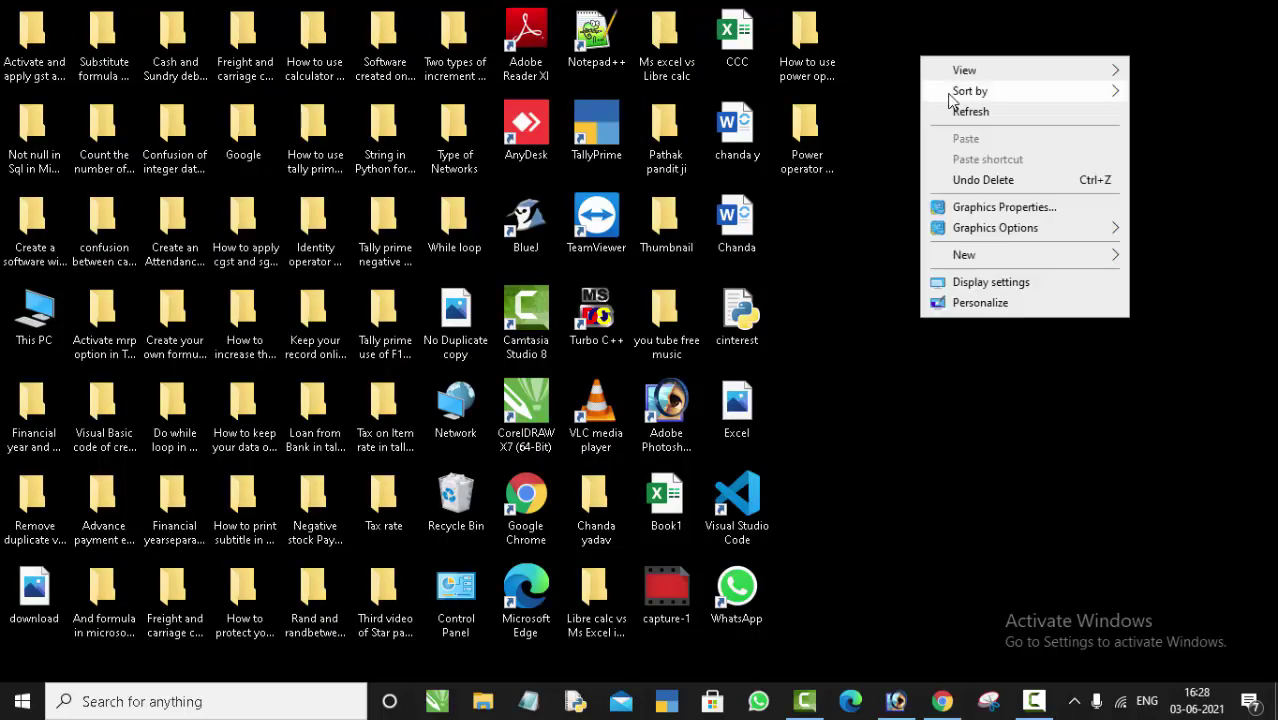
click(950, 108)
right_click(923, 61)
click(944, 118)
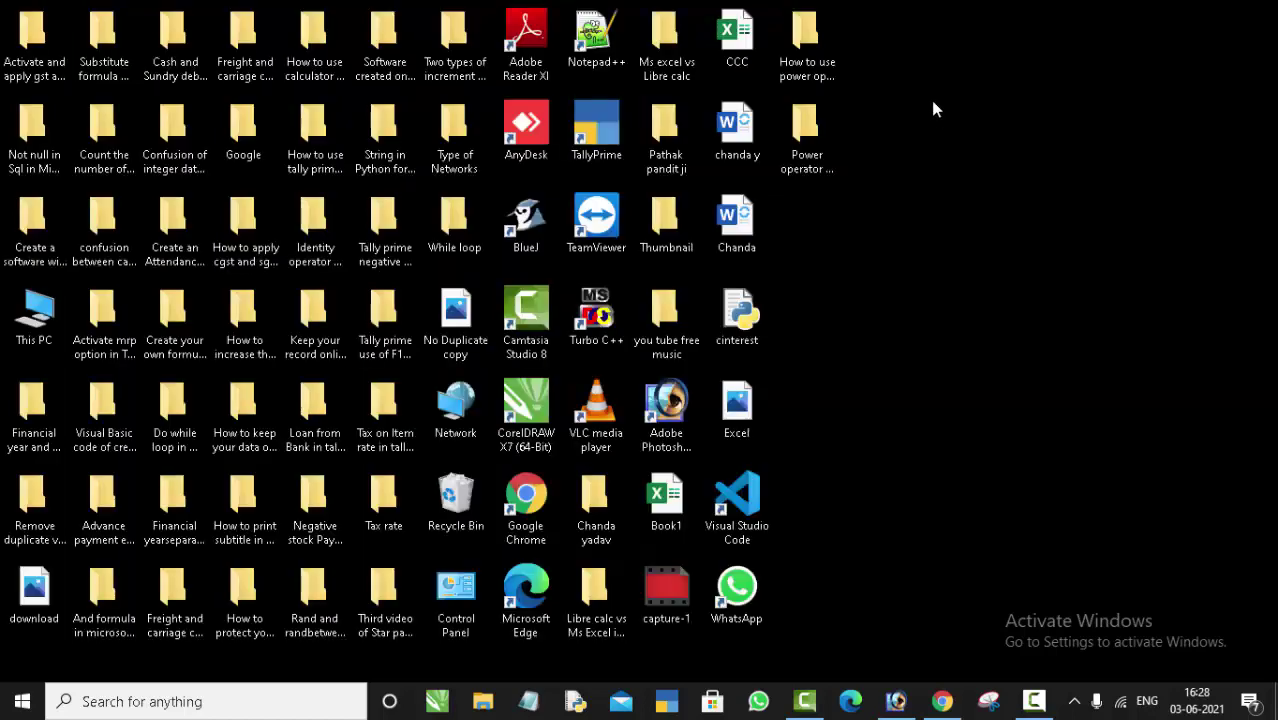
right_click(931, 100)
click(960, 156)
click(943, 701)
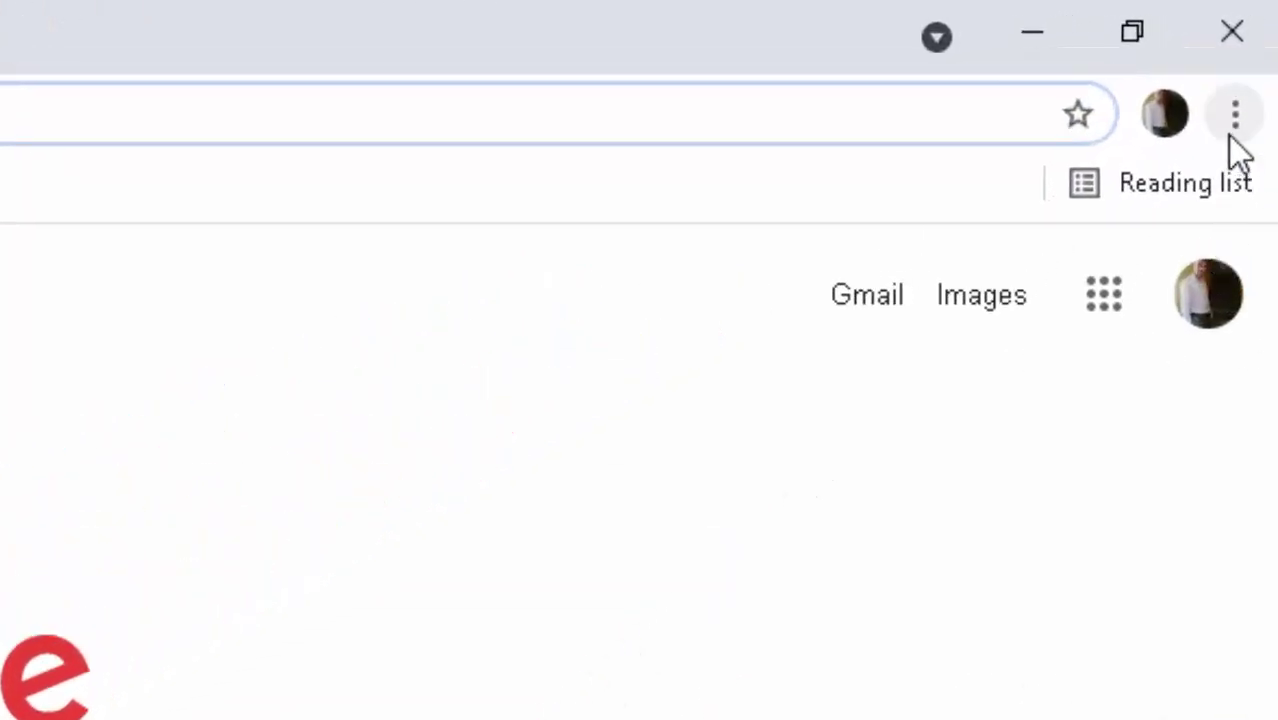
Step: Open Chrome's Settings page from the three-dot menu
click(1233, 128)
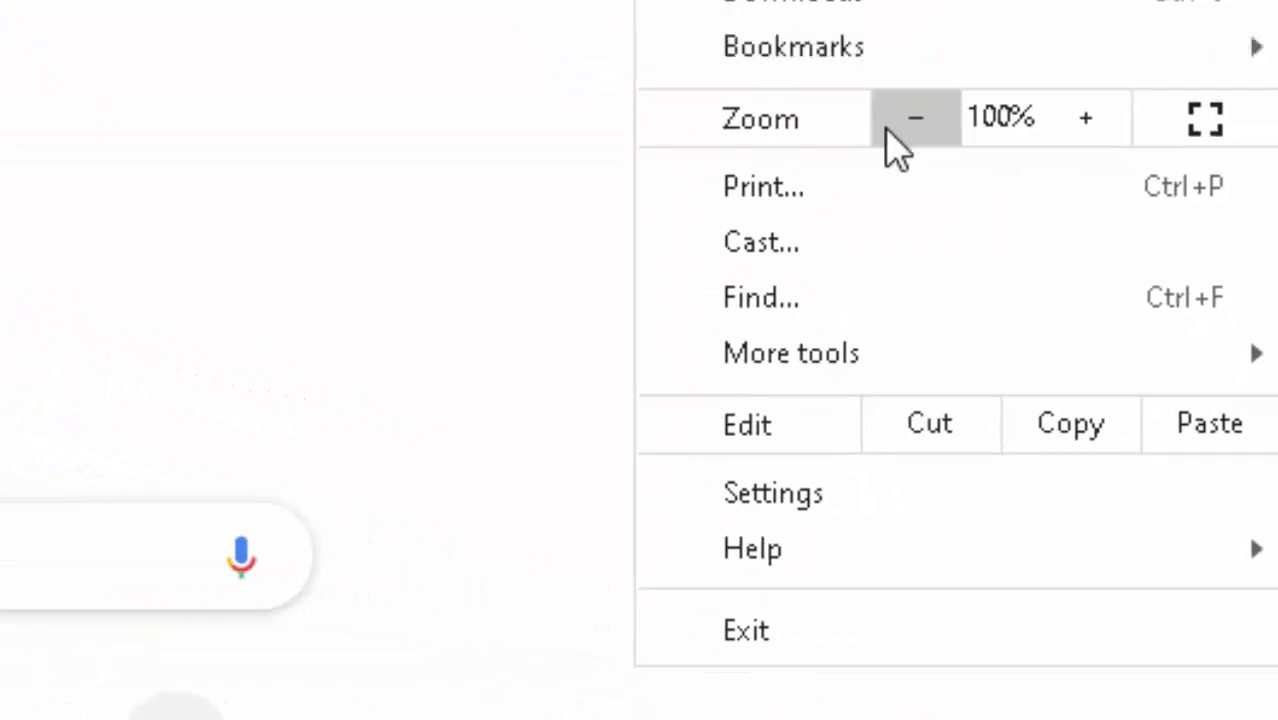
click(893, 500)
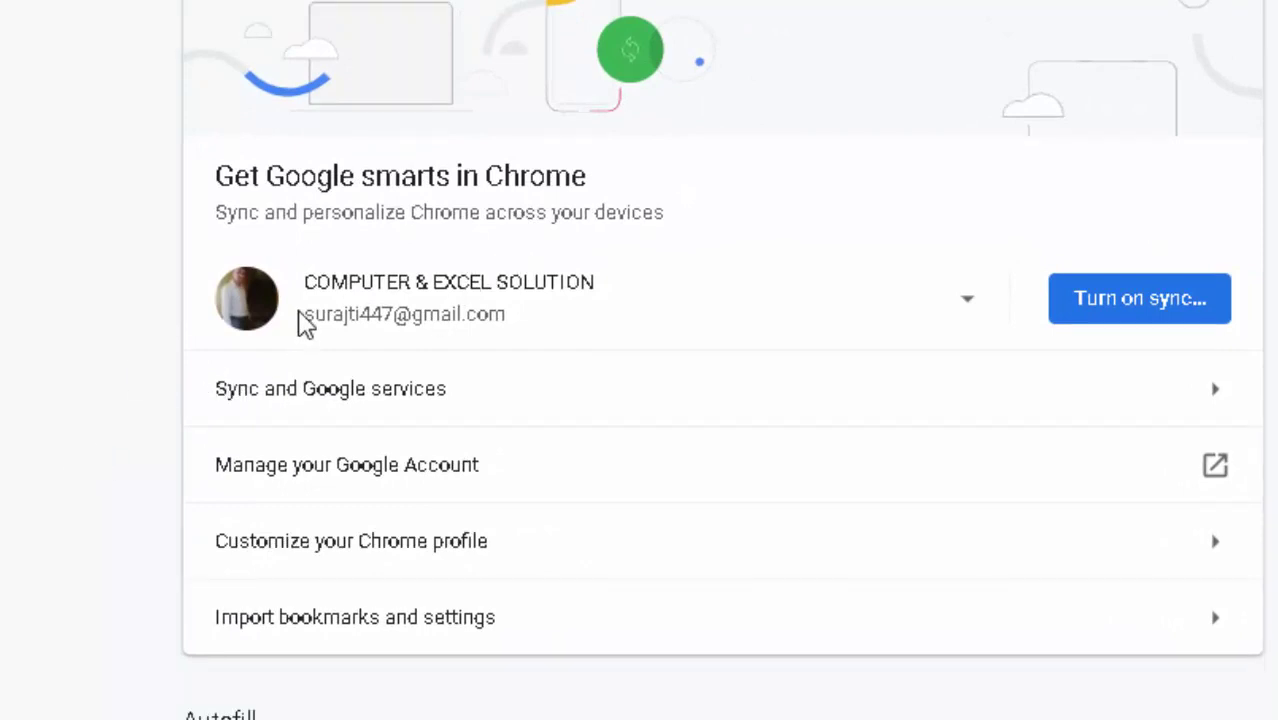
Step: Scroll down the Settings page to the Privacy and security section
scroll(395, 502, down, 3)
scroll(462, 479, down, 3)
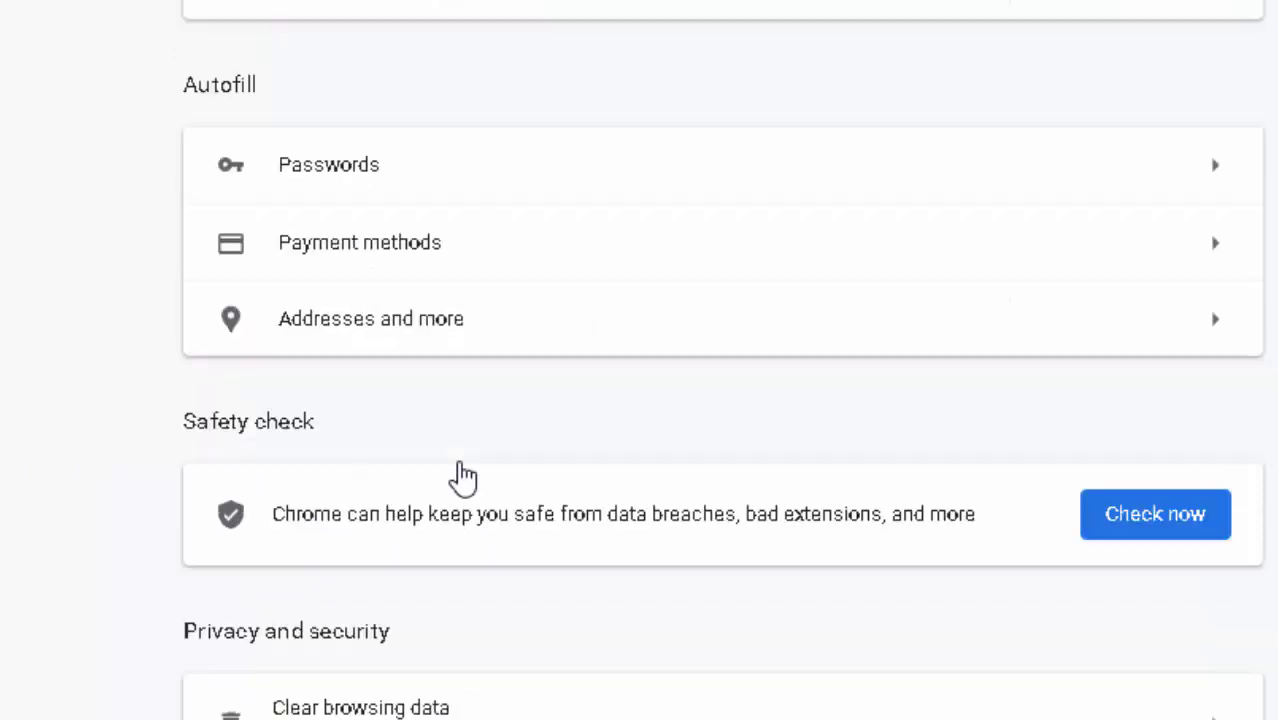
scroll(463, 478, down, 3)
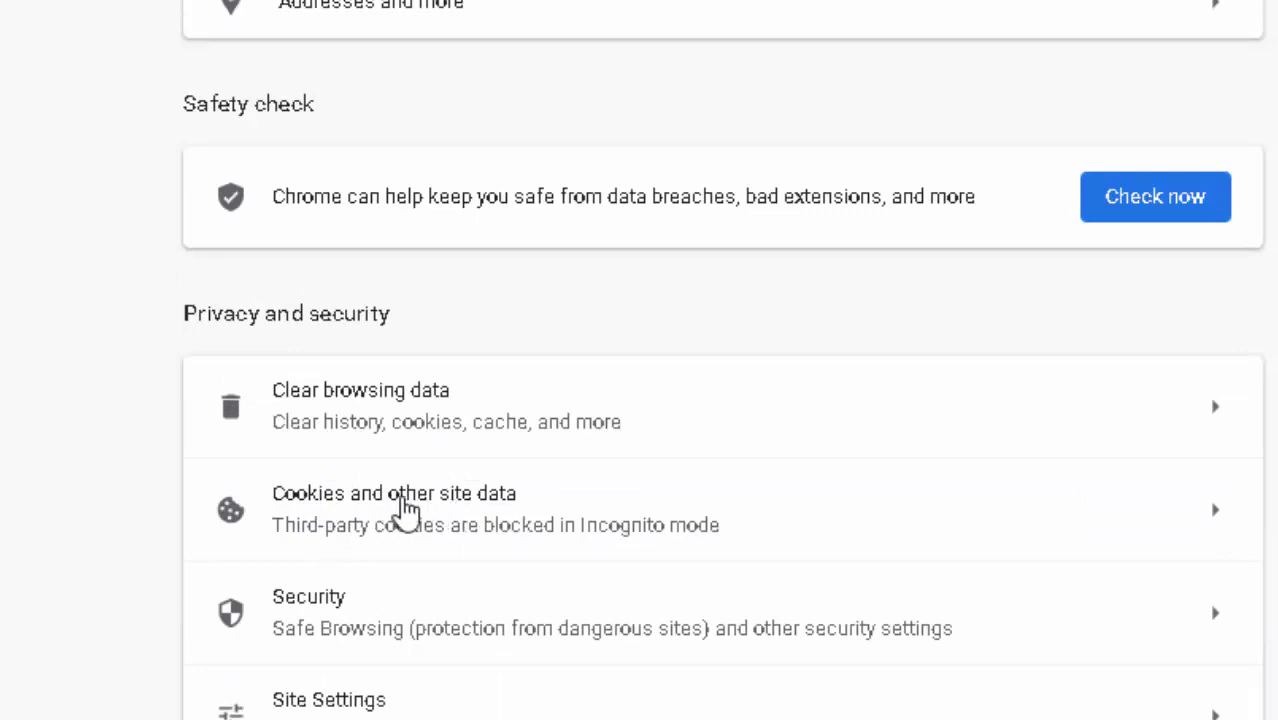
click(405, 510)
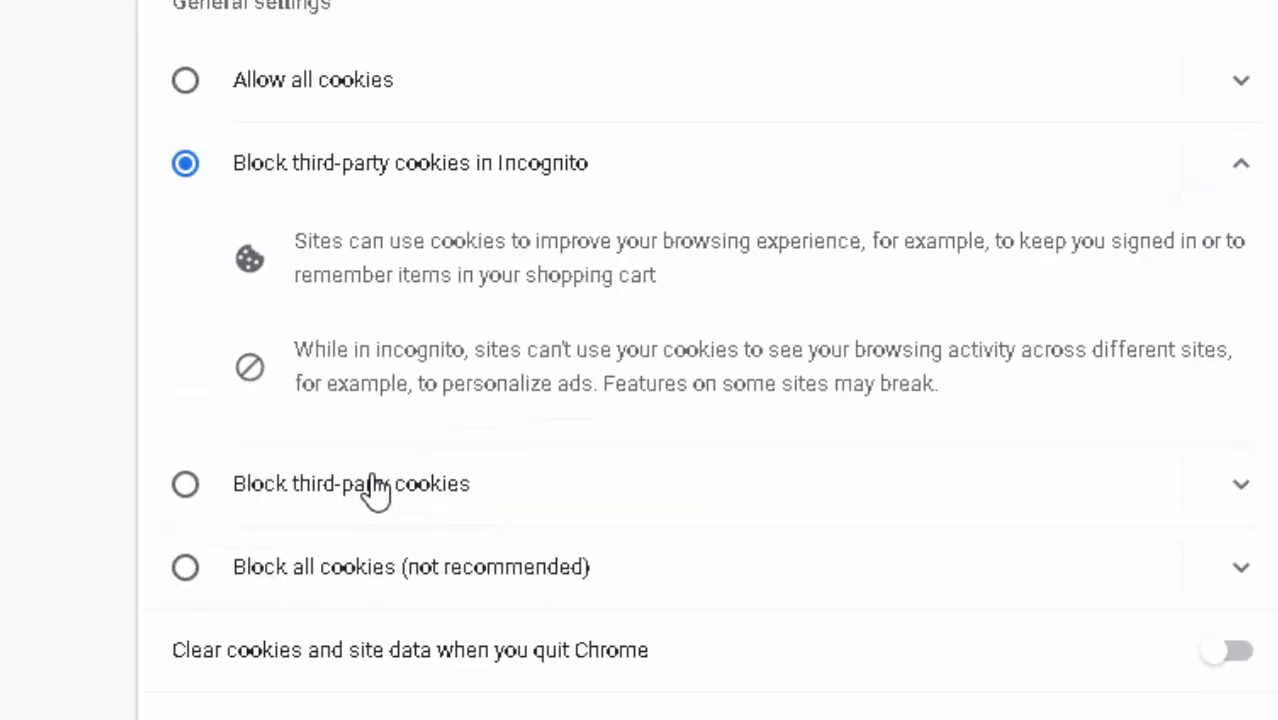
scroll(371, 491, up, 3)
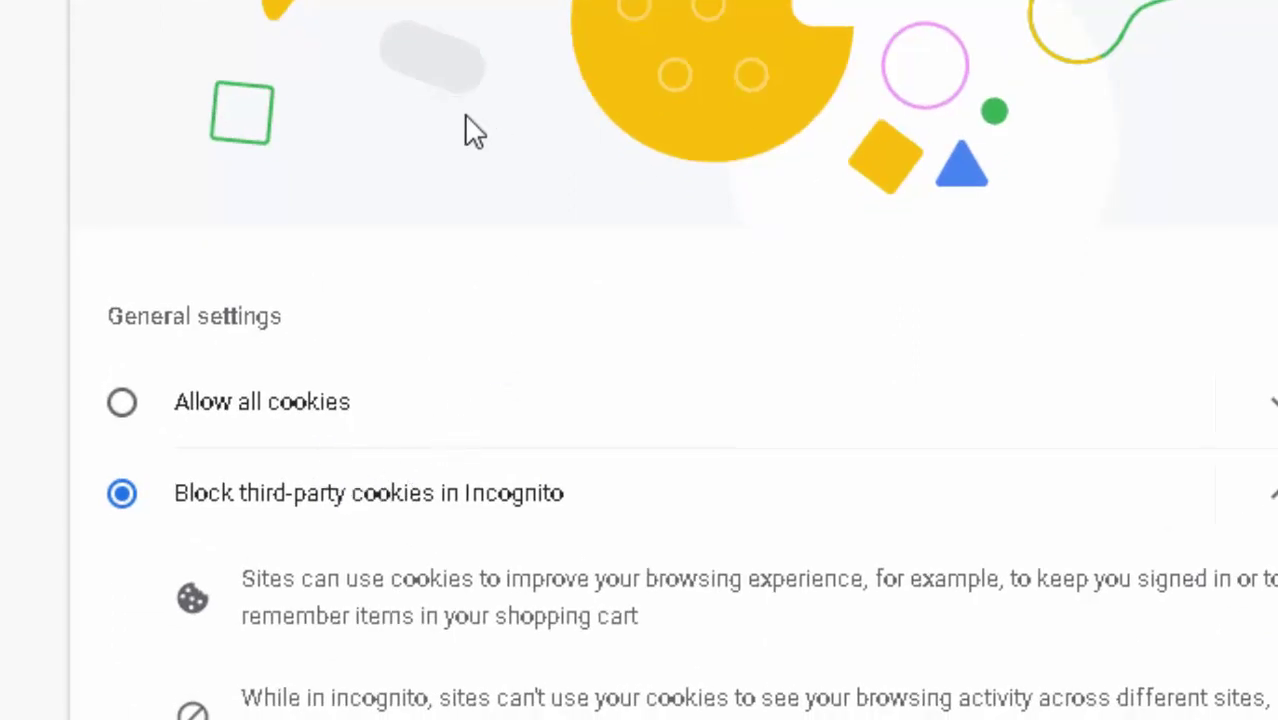
scroll(464, 115, down, 2)
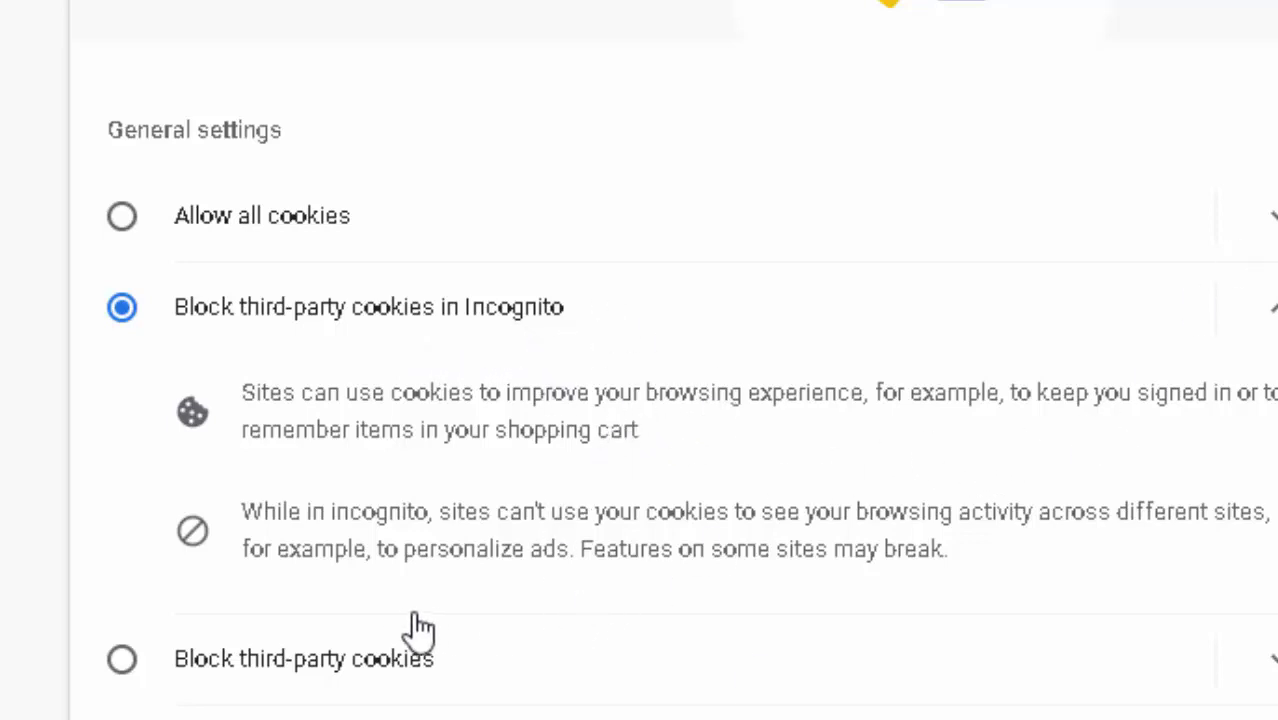
scroll(422, 626, down, 2)
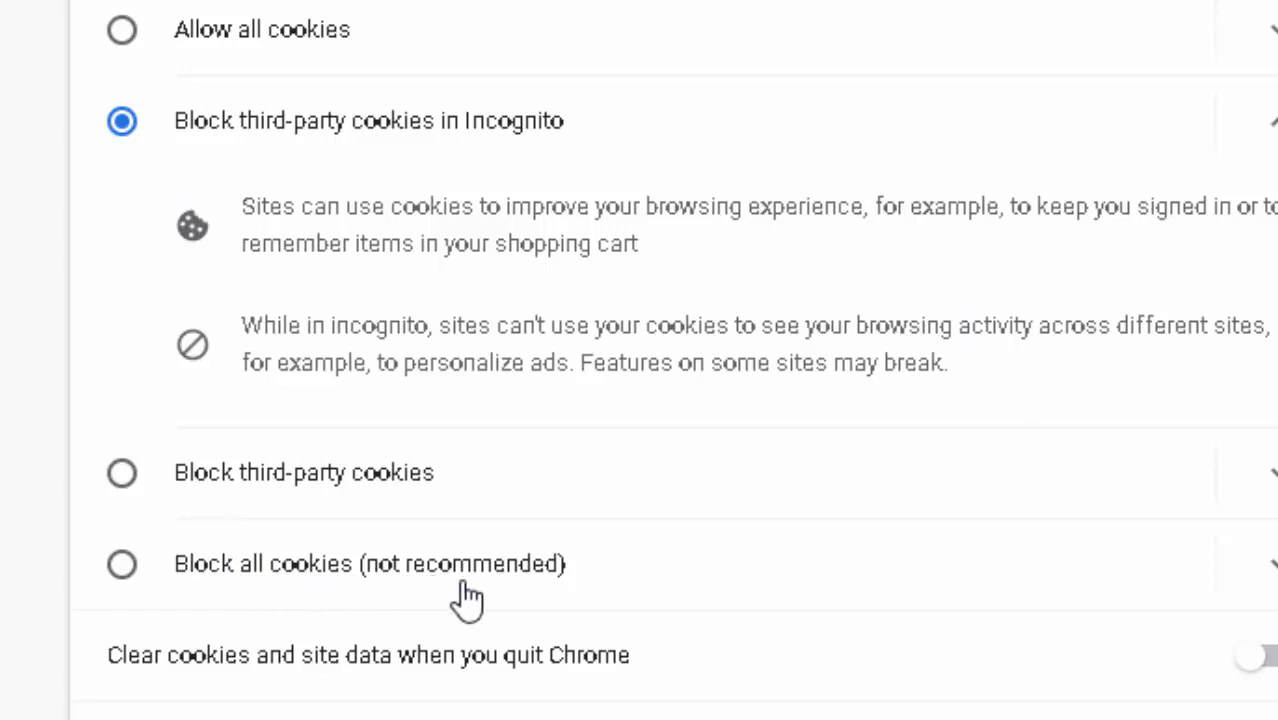
scroll(470, 600, down, 2)
scroll(466, 595, up, 4)
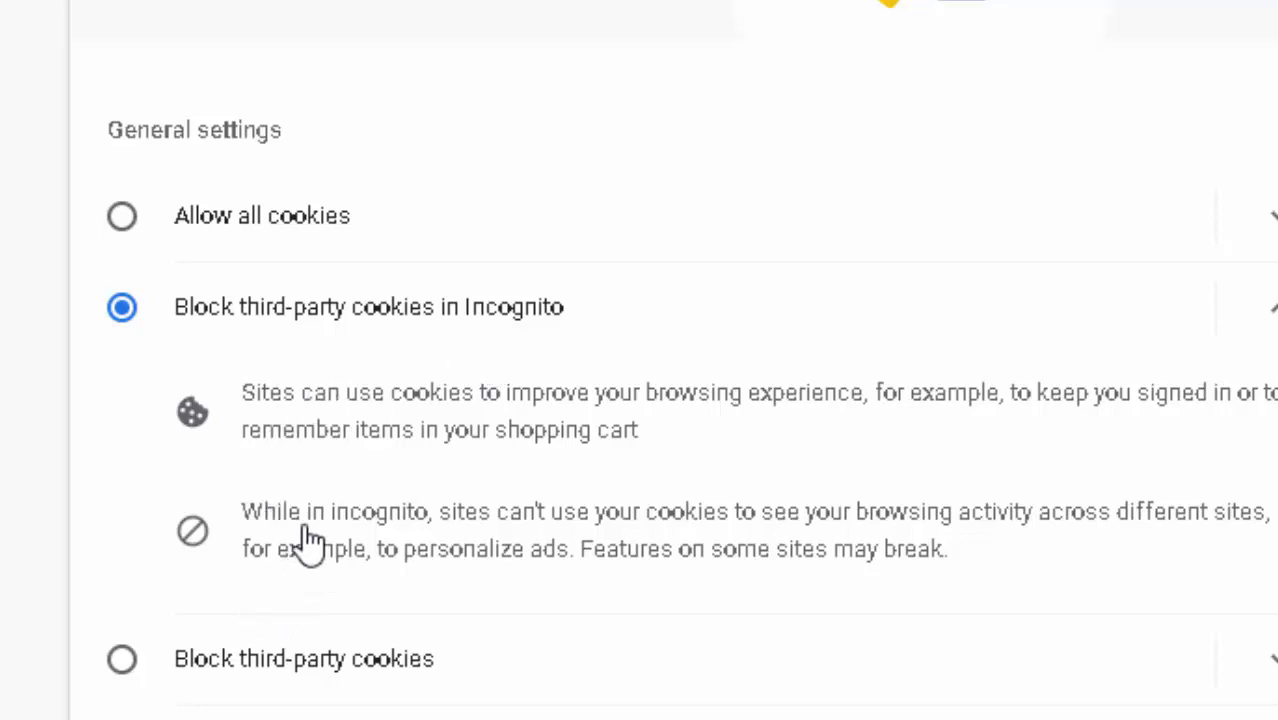
scroll(310, 540, down, 2)
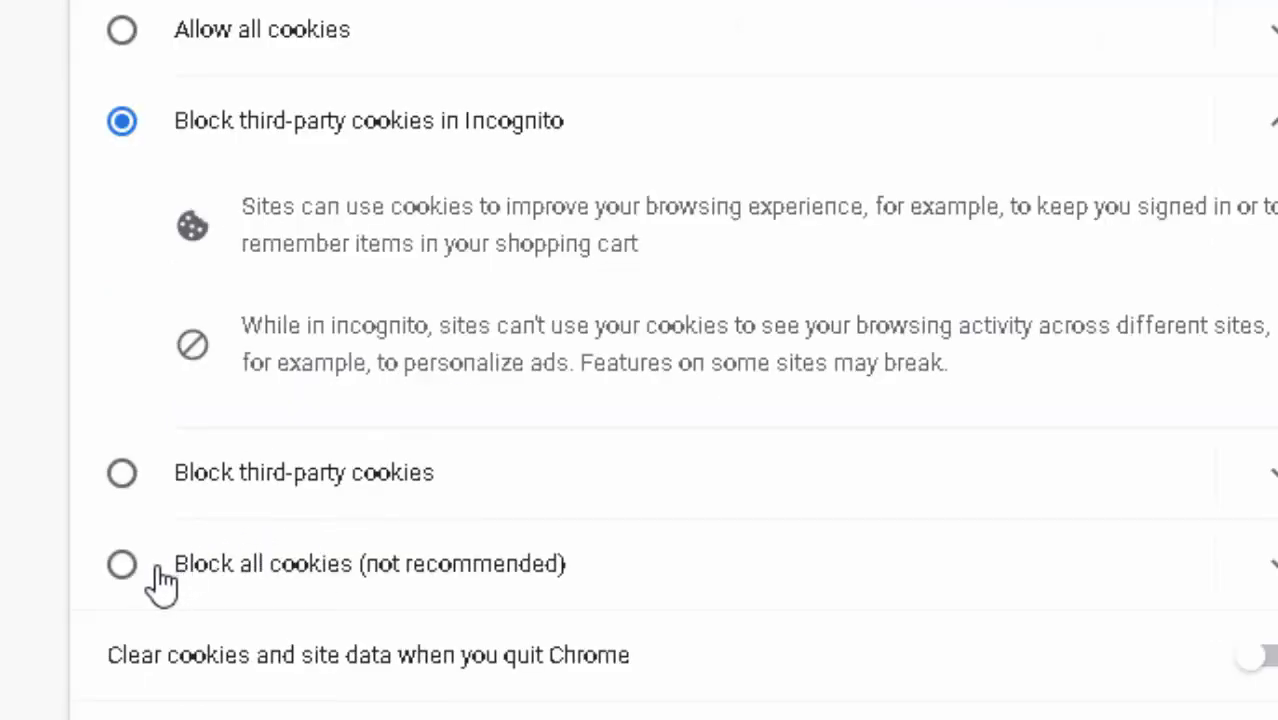
Step: Select Block all cookies, then switch the cookie setting to Block third-party cookies
click(121, 568)
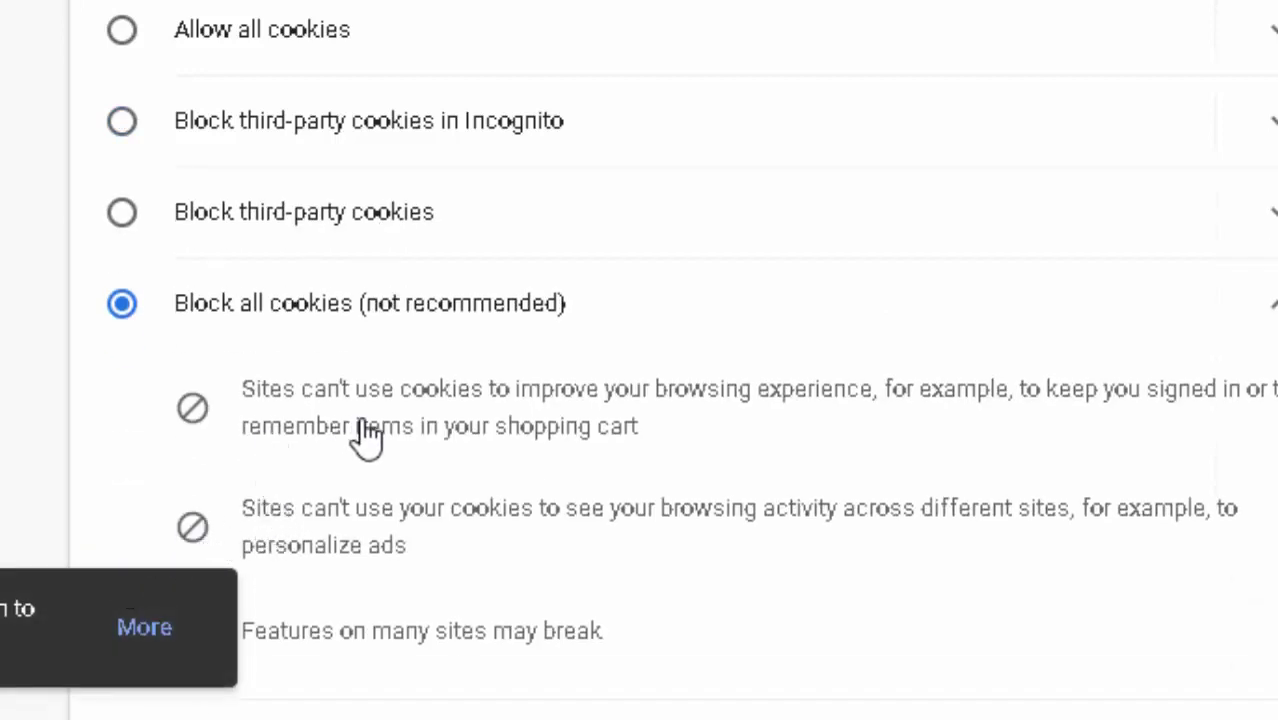
click(122, 213)
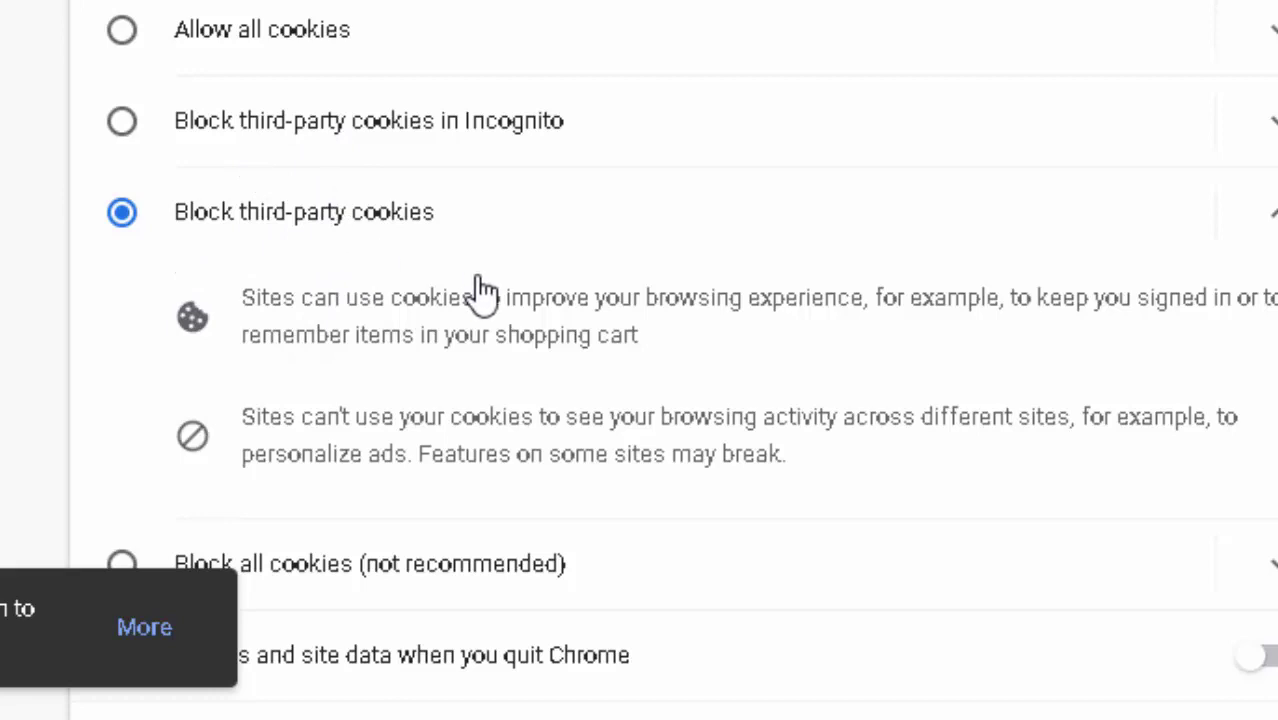
scroll(487, 305, down, 2)
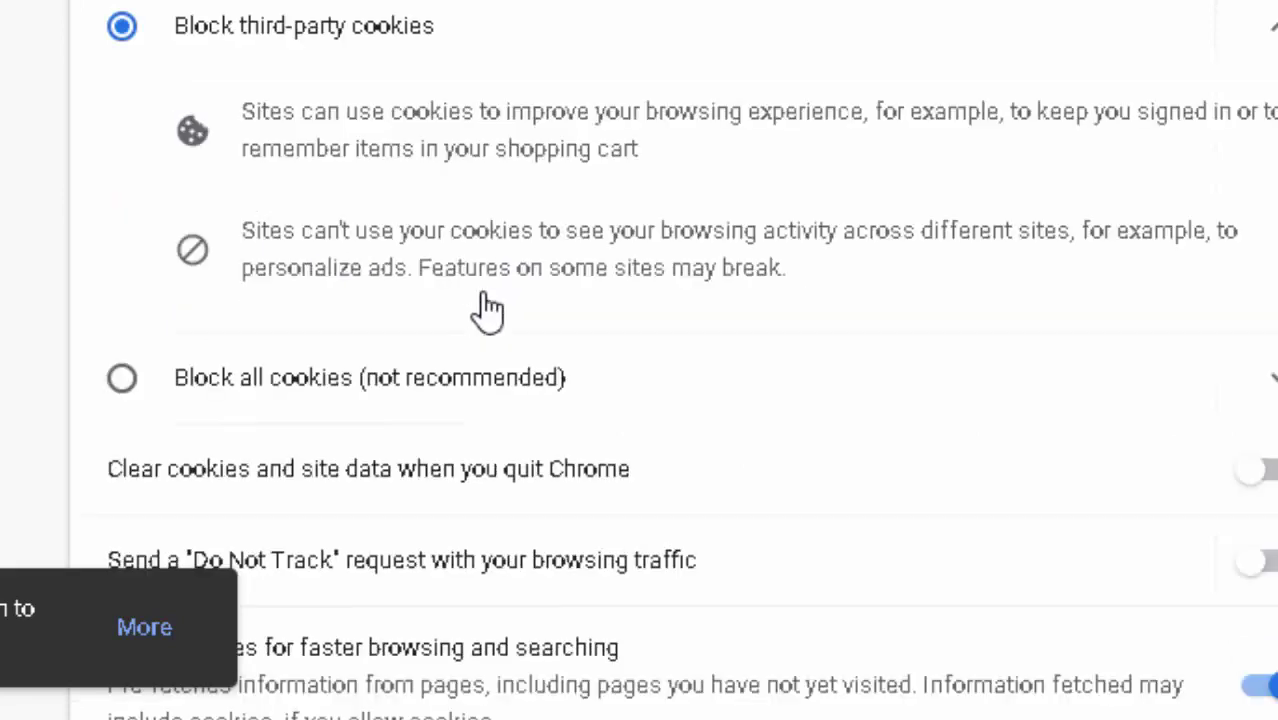
scroll(490, 315, down, 2)
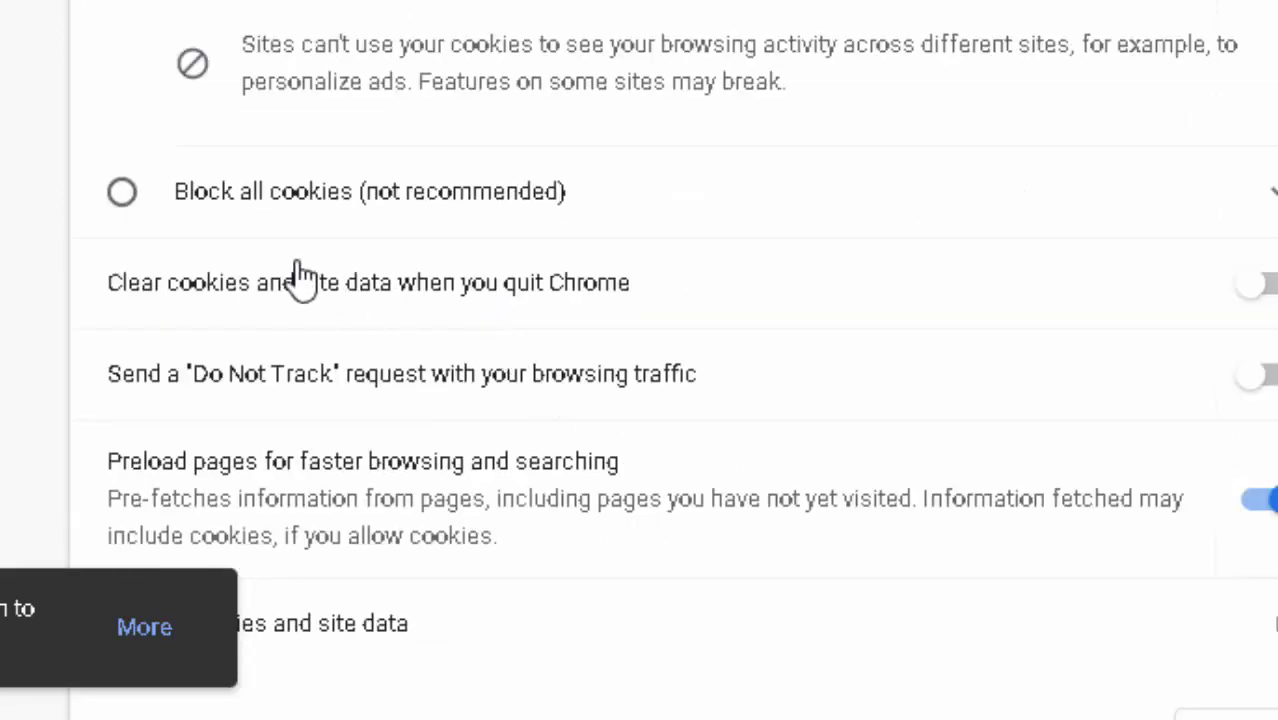
scroll(391, 430, down, 2)
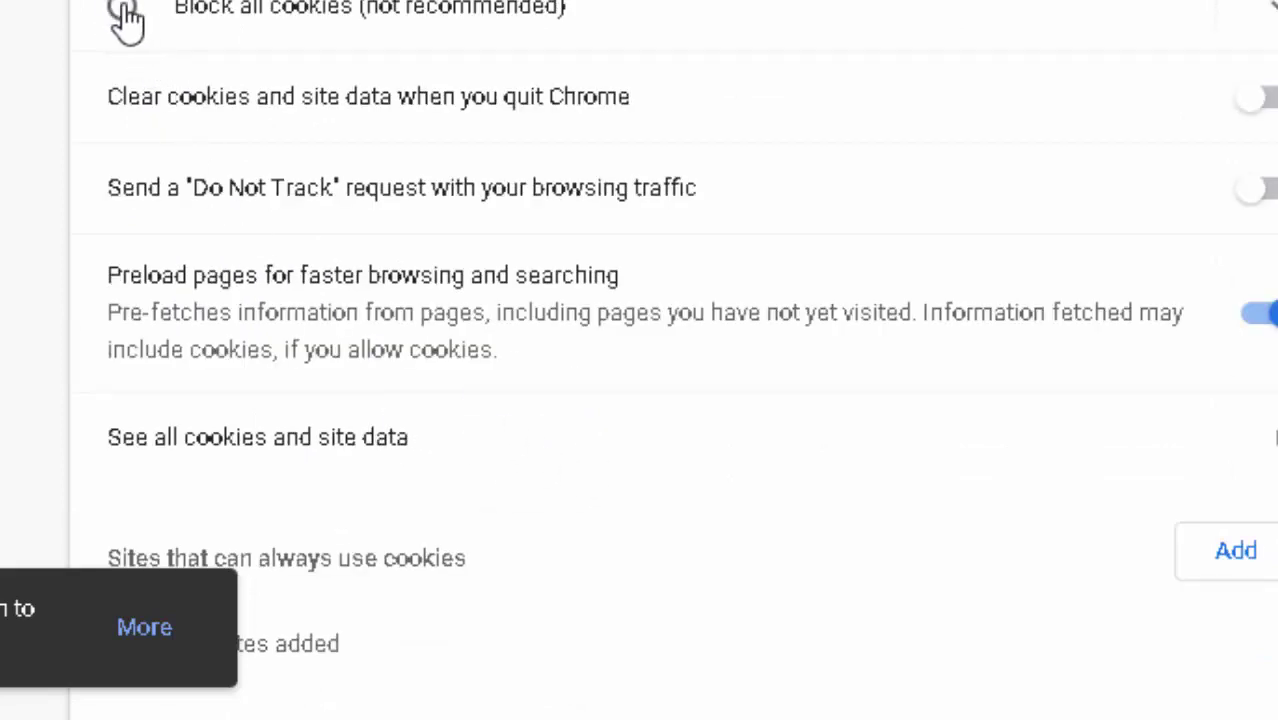
Step: Under General settings, choose Block third-party cookies instead of blocking all cookies
scroll(120, 15, up, 1)
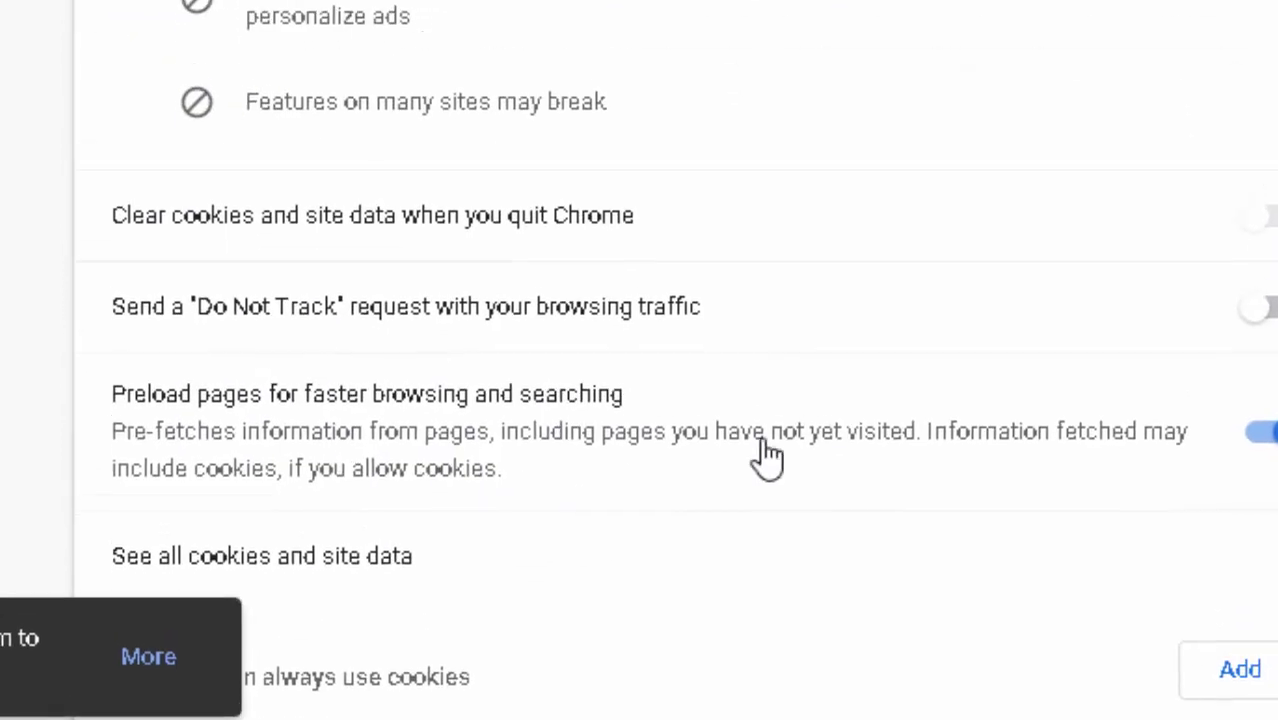
scroll(764, 456, up, 1)
scroll(838, 561, up, 4)
scroll(838, 630, up, 2)
scroll(835, 630, up, 2)
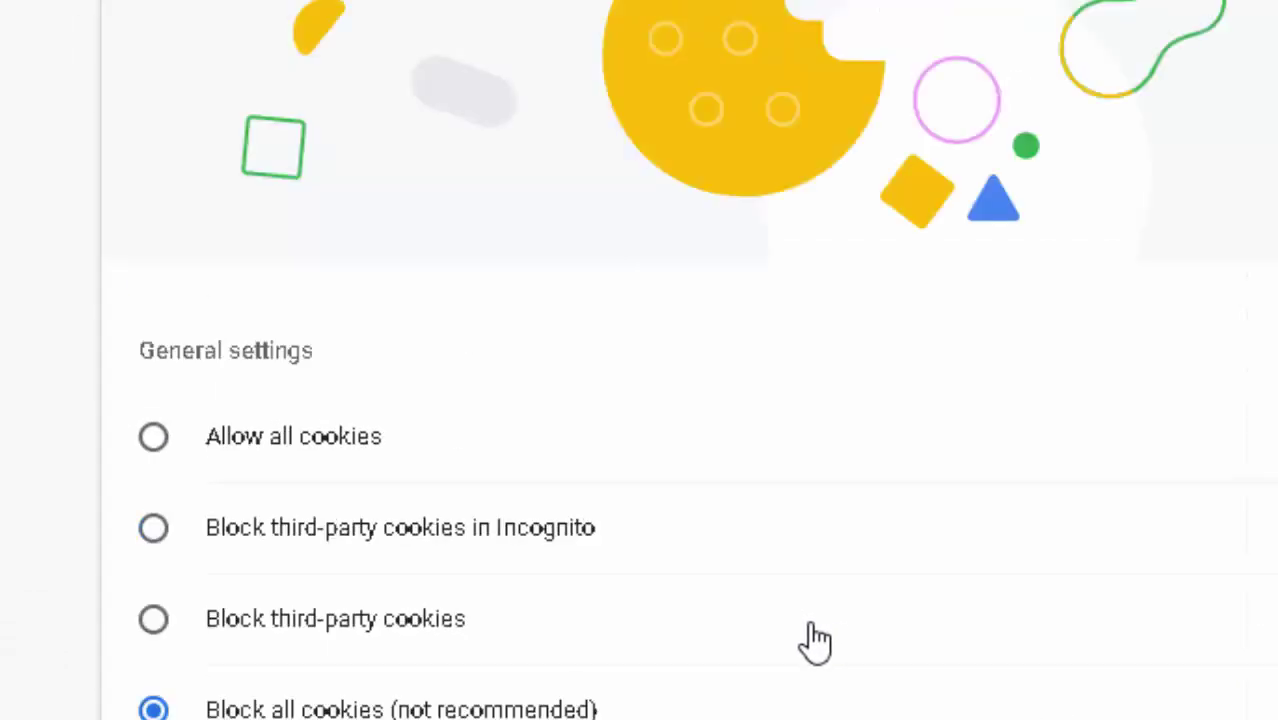
scroll(796, 559, up, 2)
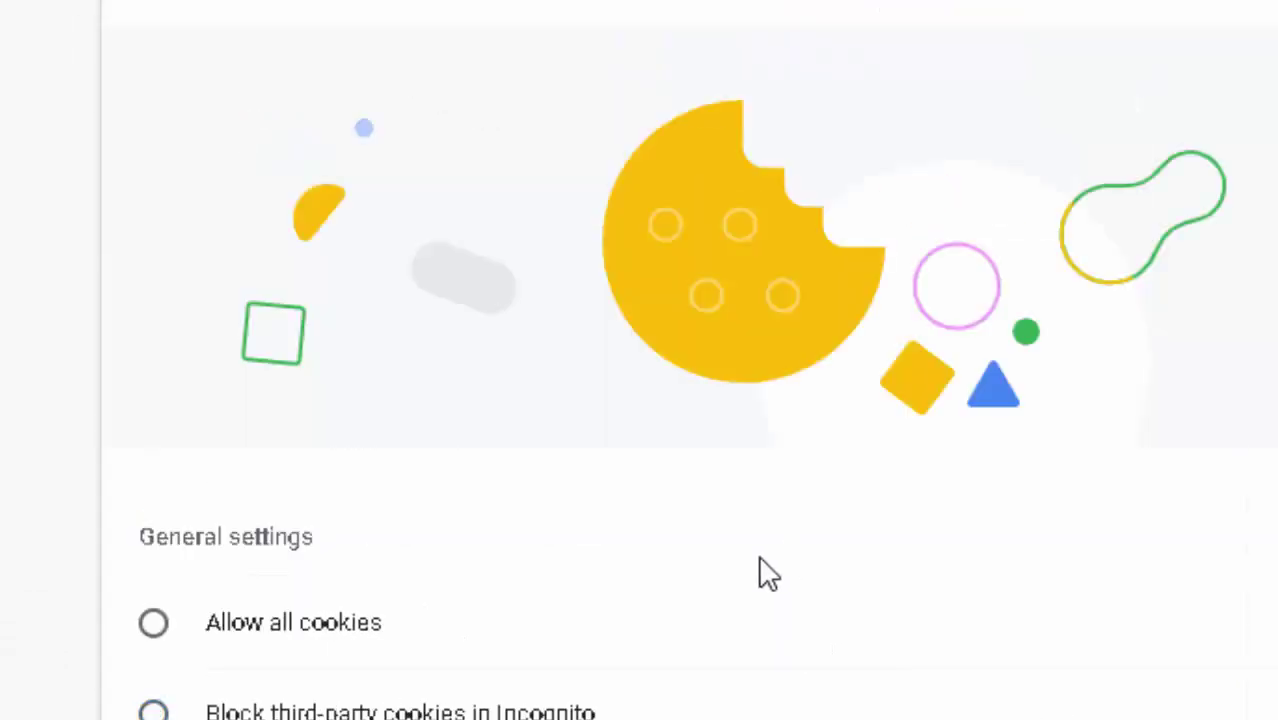
scroll(785, 563, down, 2)
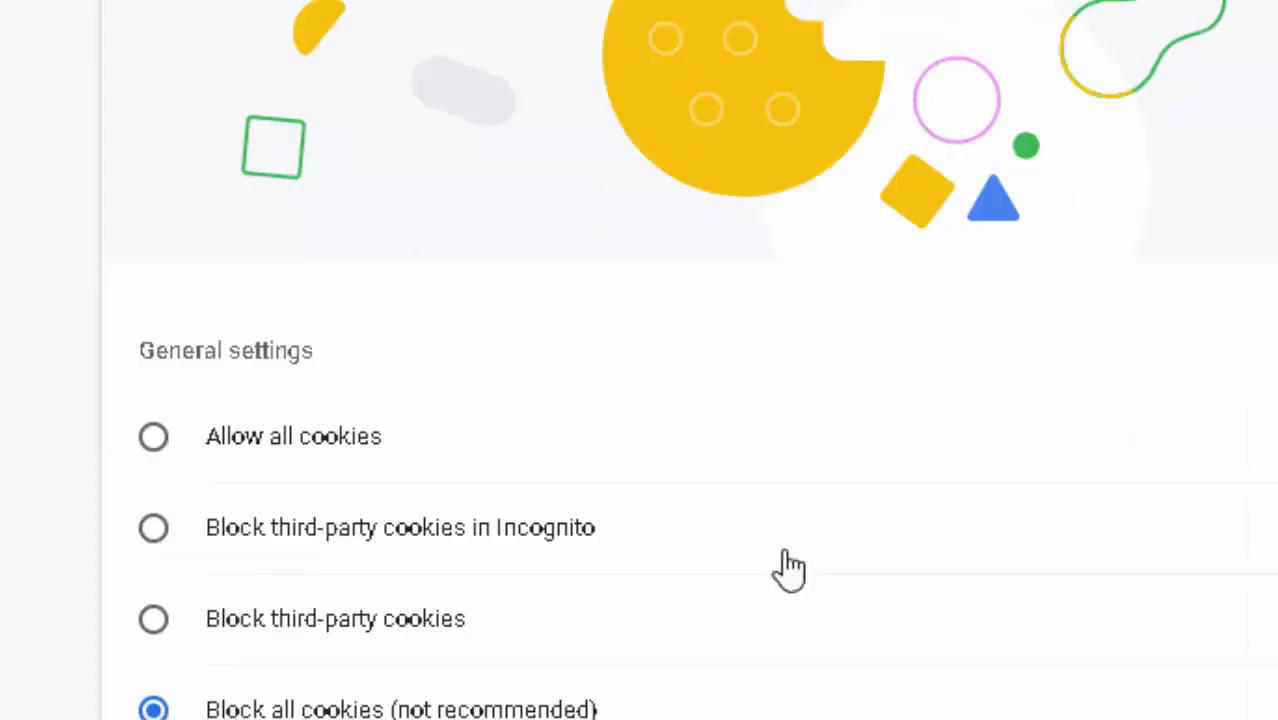
scroll(786, 566, down, 2)
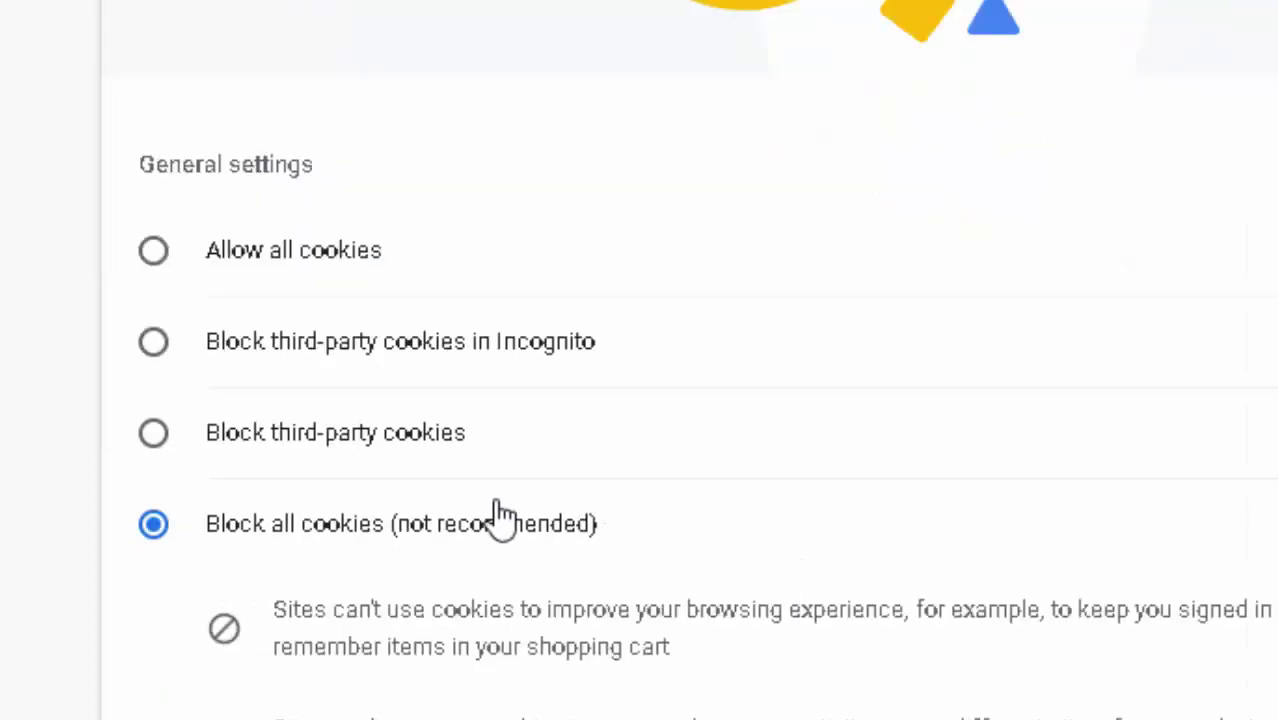
click(322, 444)
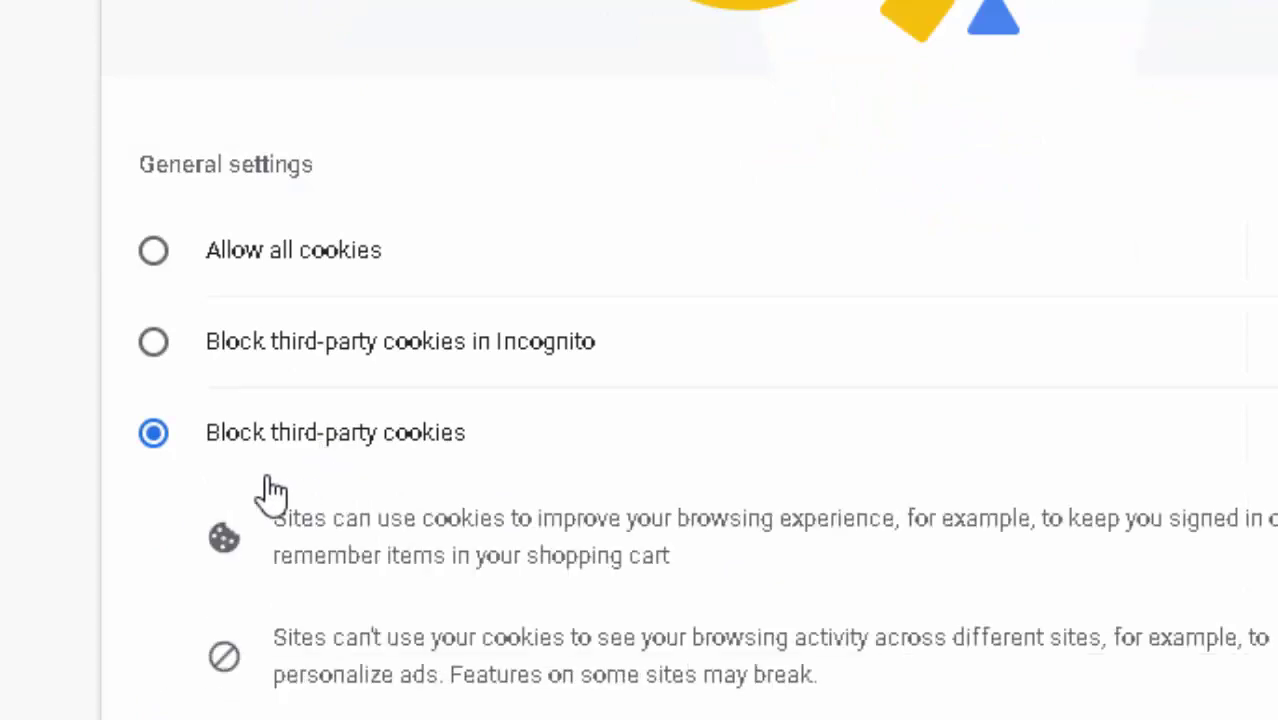
Step: Scroll through the cookies page to confirm Do Not Track and clear-on-quit stay off
scroll(665, 612, down, 2)
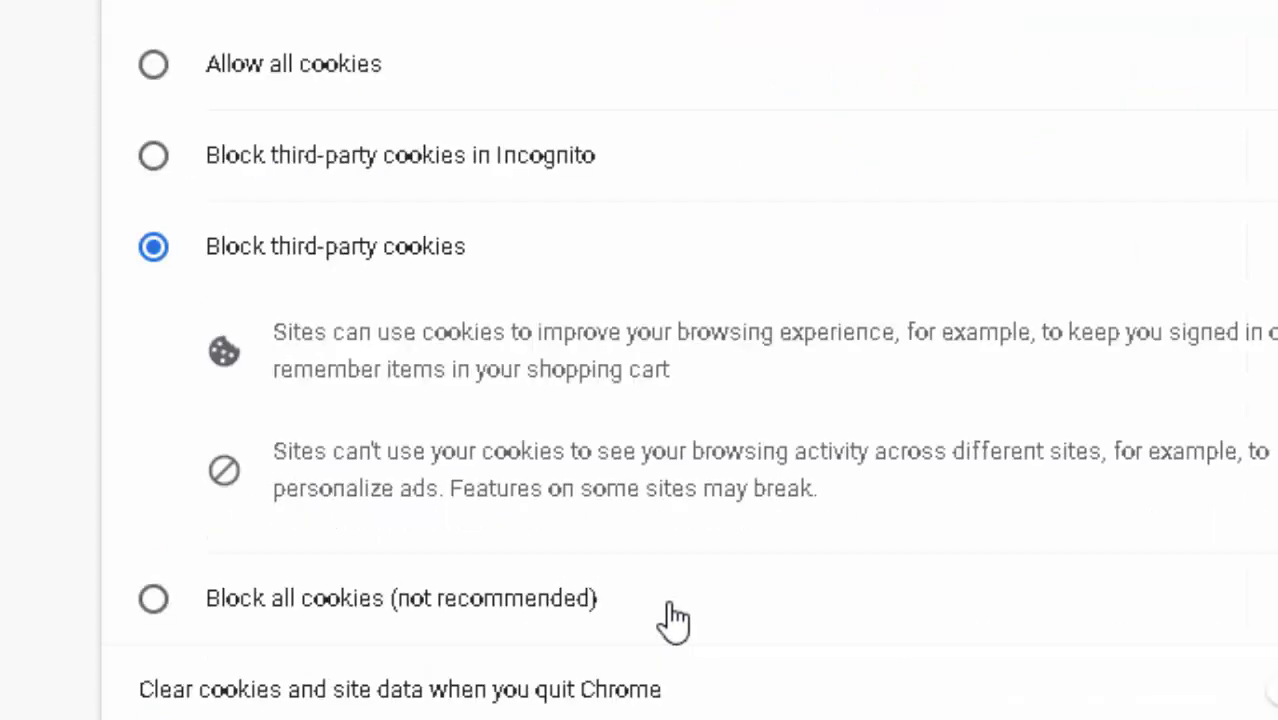
scroll(670, 617, down, 4)
scroll(673, 620, down, 2)
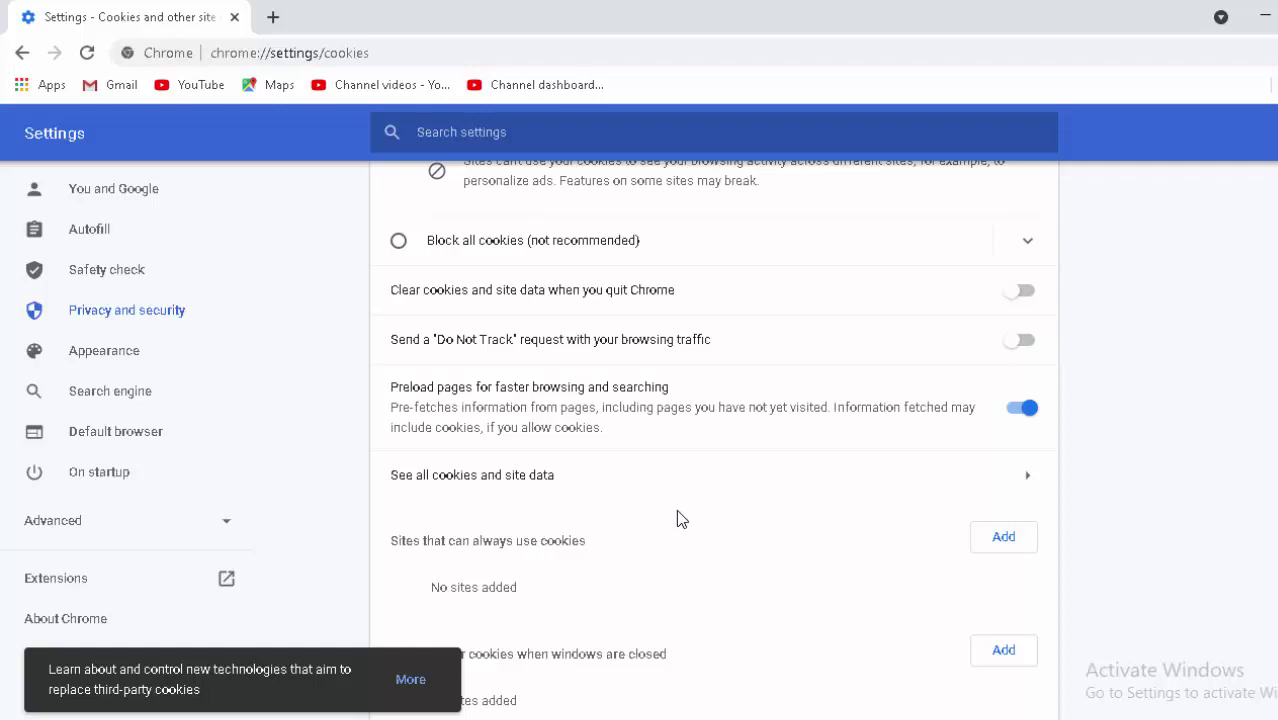
scroll(677, 511, up, 1)
scroll(675, 510, up, 1)
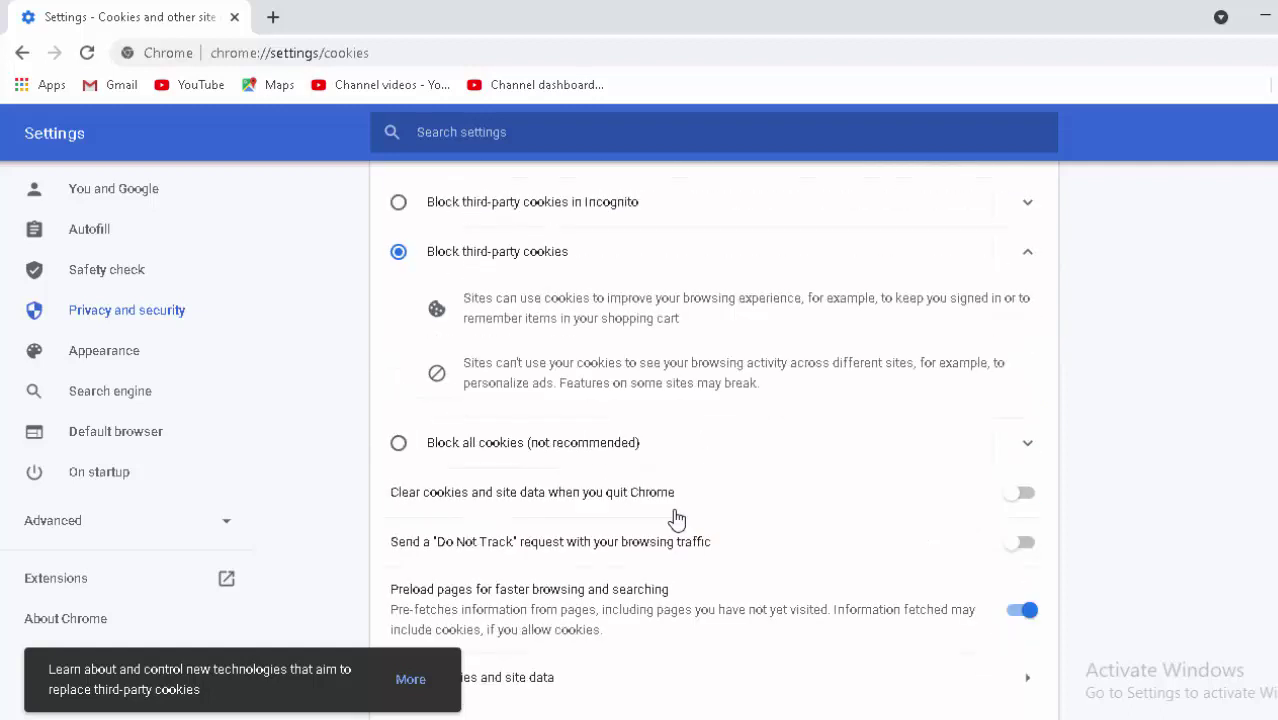
scroll(677, 519, up, 1)
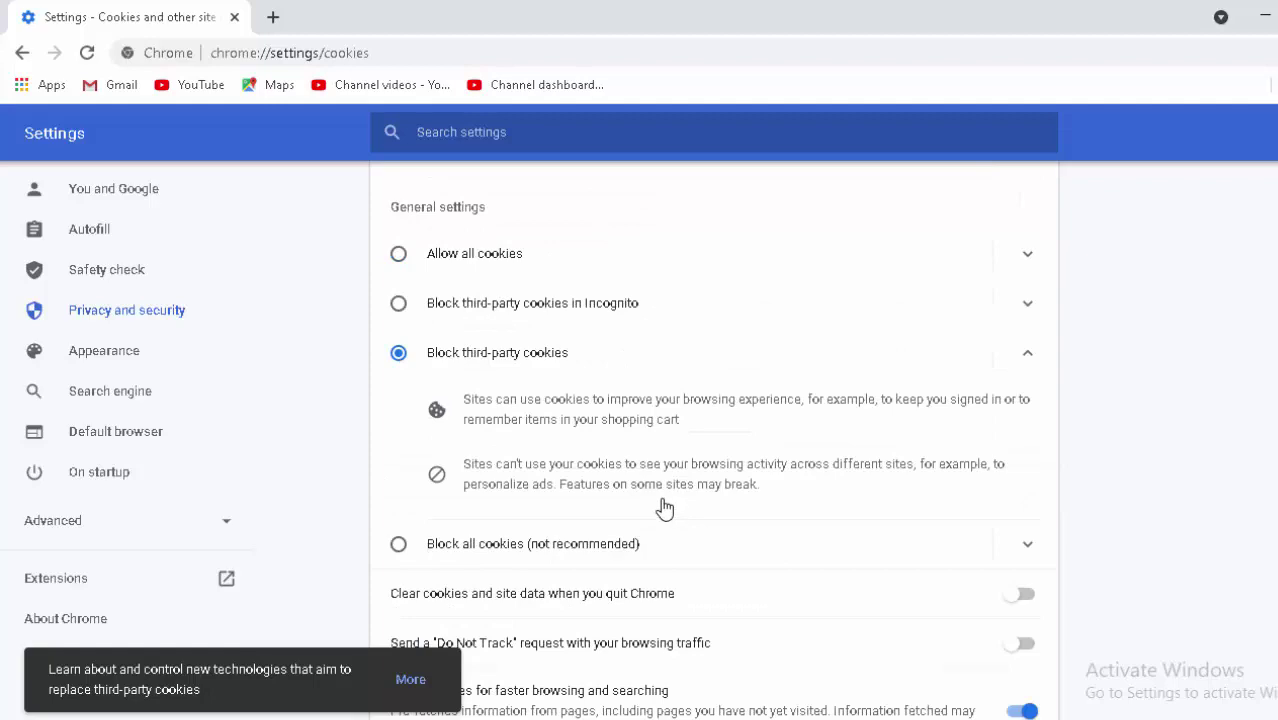